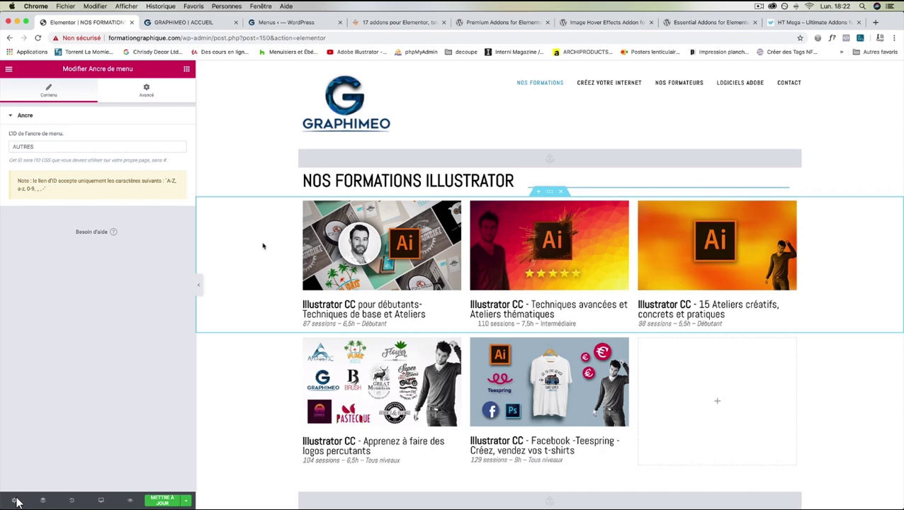
Review the GRAPHIMEO reference page and the Image Hover Effects and Essential Addons plugin pages, closing the Premium Addons page.
click(202, 22)
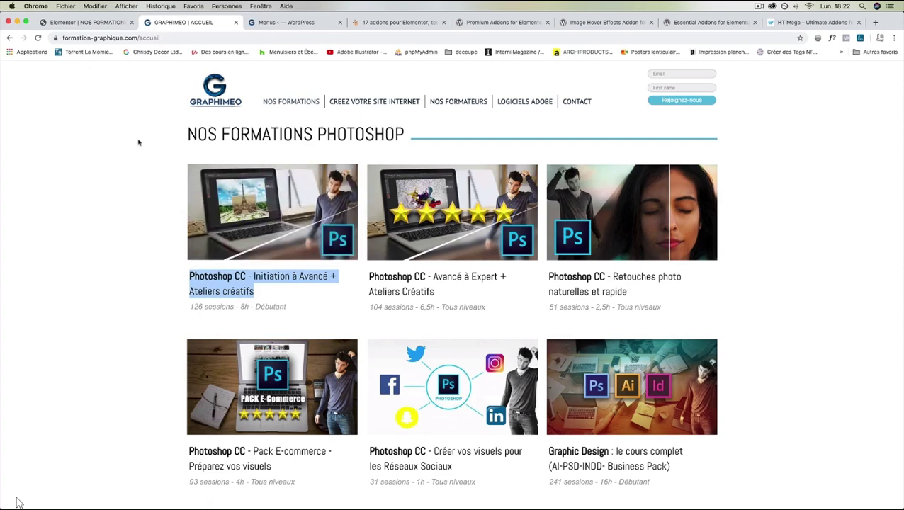
click(68, 25)
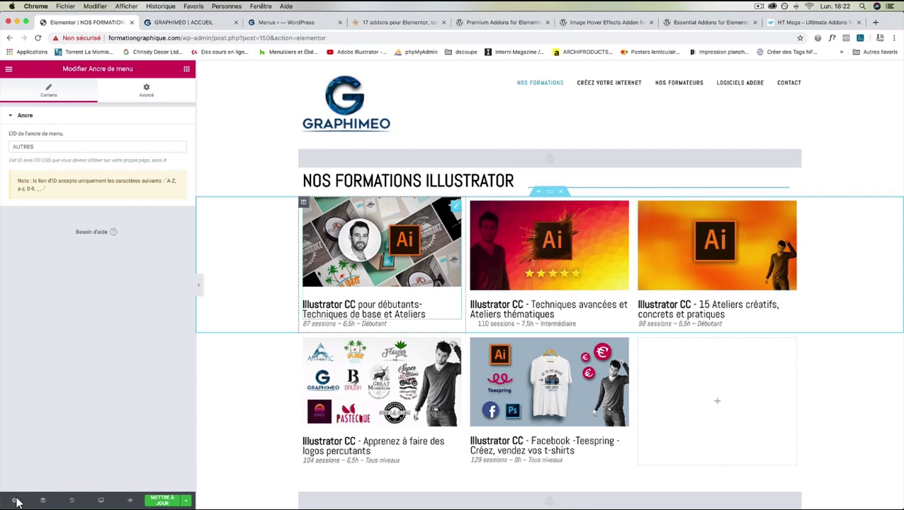
click(503, 26)
key(super+w)
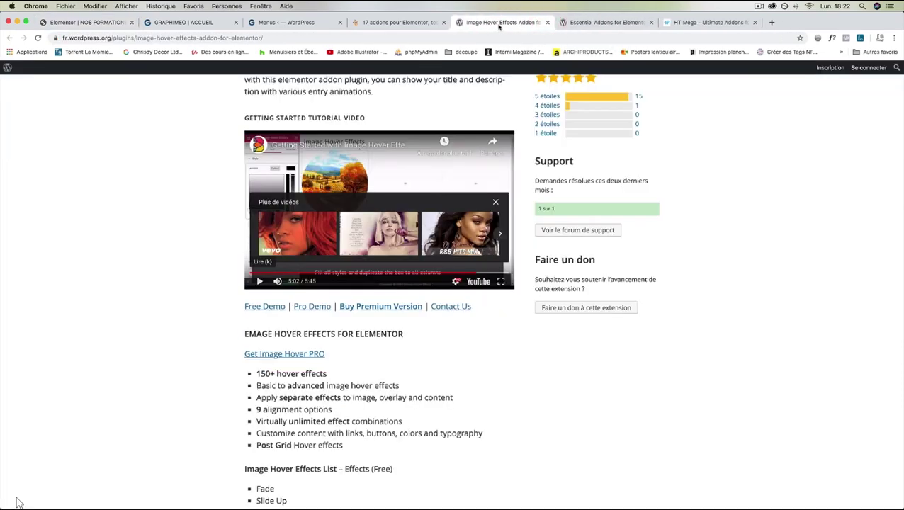
scroll(19, 503, up, 15)
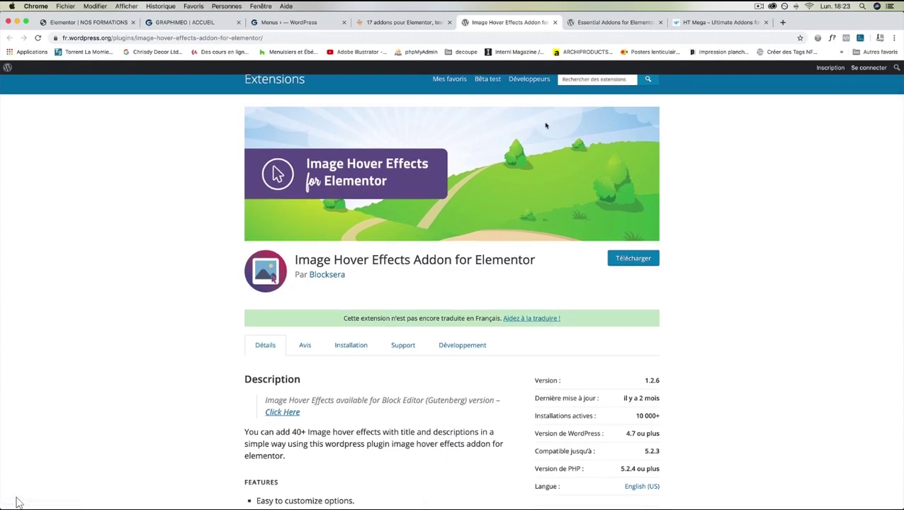
click(601, 23)
scroll(567, 113, up, 15)
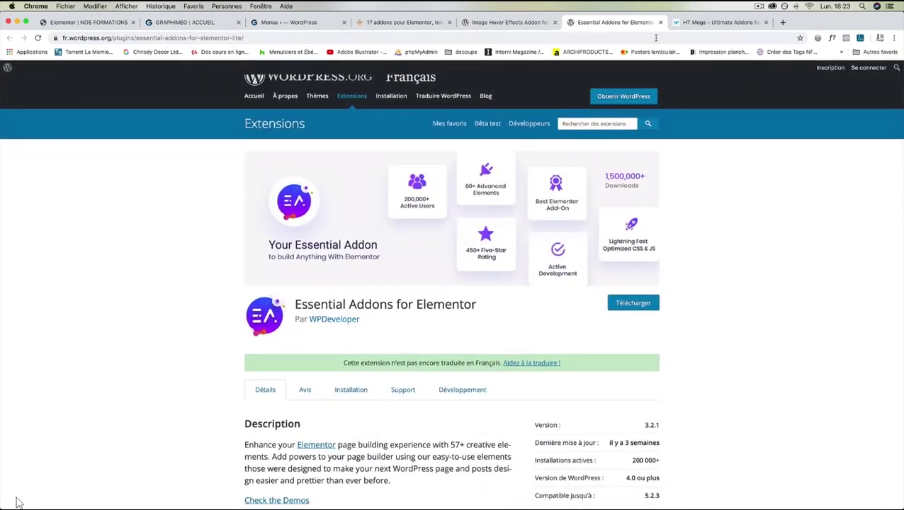
Browse the HT Mega demo page from its header through the grid of available widgets.
click(686, 23)
scroll(606, 141, up, 10)
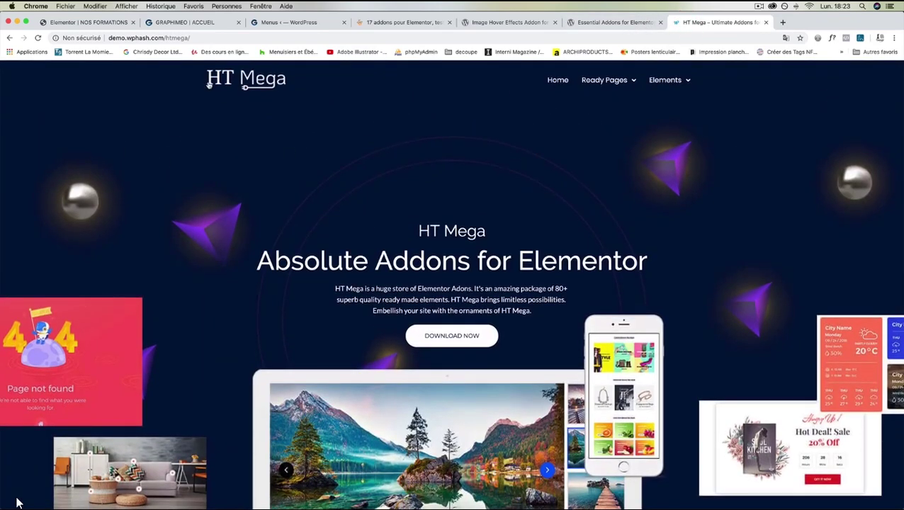
scroll(17, 503, down, 5)
scroll(19, 501, down, 3)
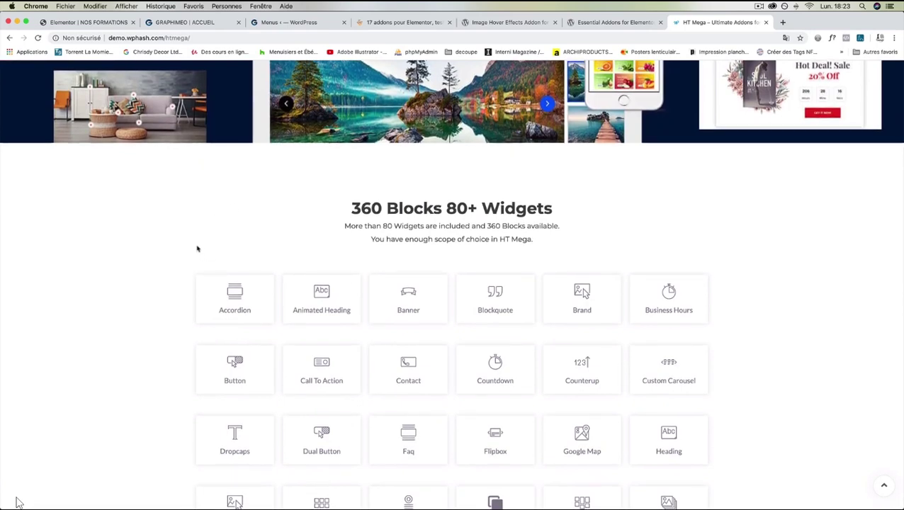
scroll(205, 253, down, 2)
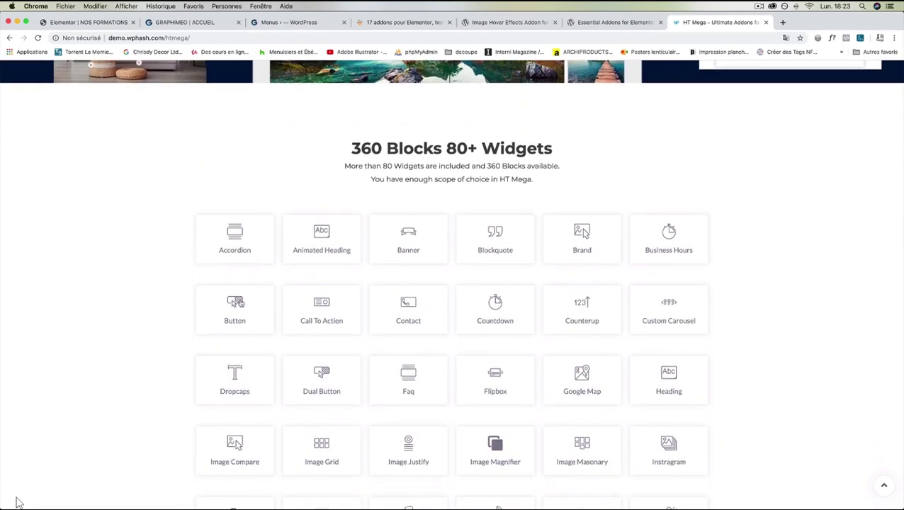
scroll(154, 288, down, 3)
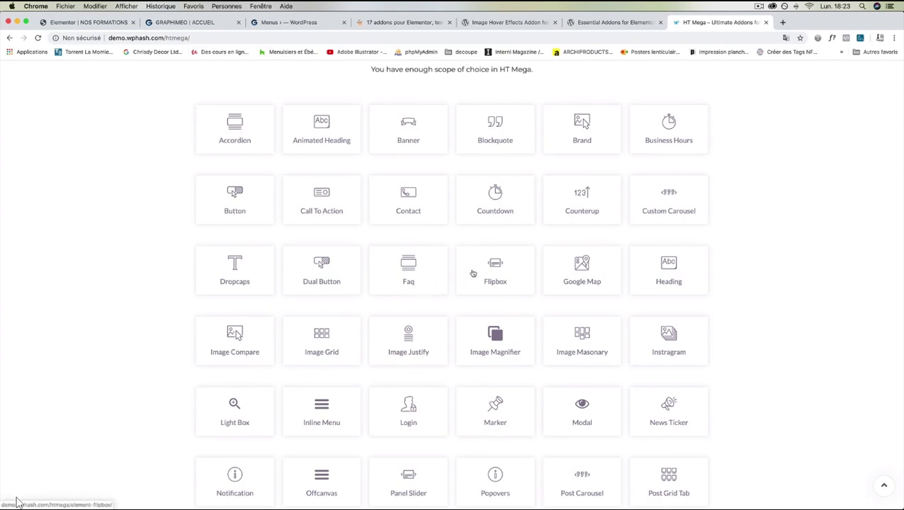
scroll(473, 274, down, 2)
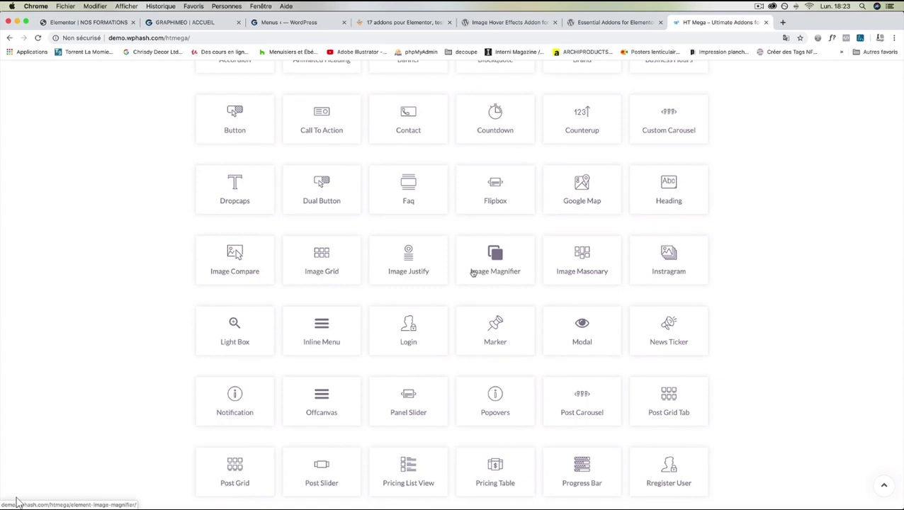
Update the NOS FORMATIONS page in Elementor and return to the WordPress editor.
click(87, 22)
click(162, 501)
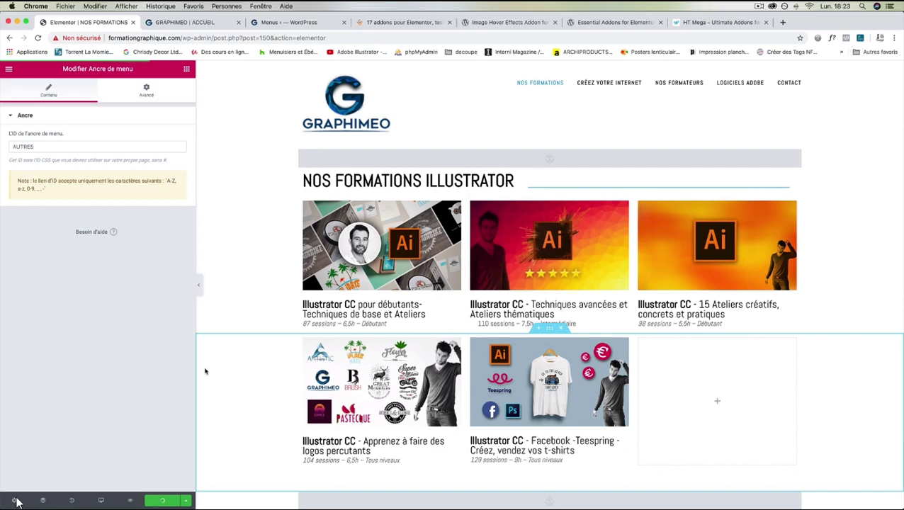
click(9, 70)
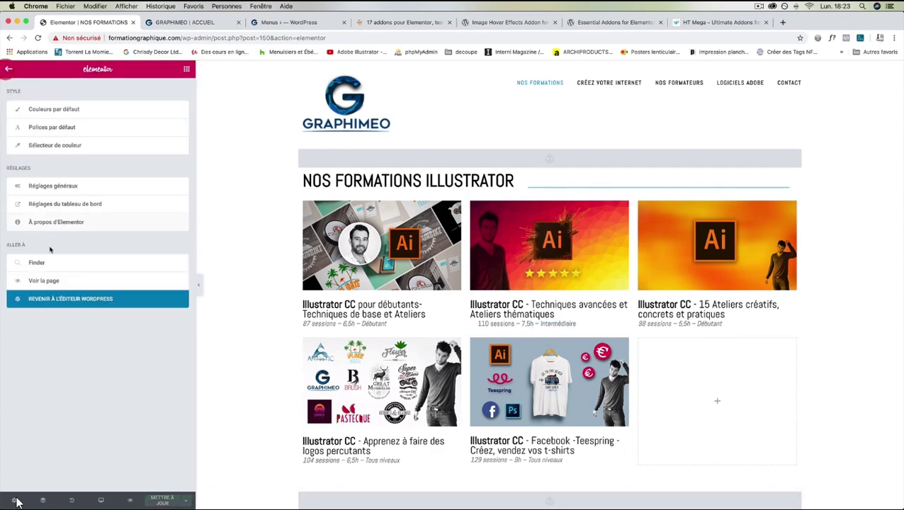
click(71, 298)
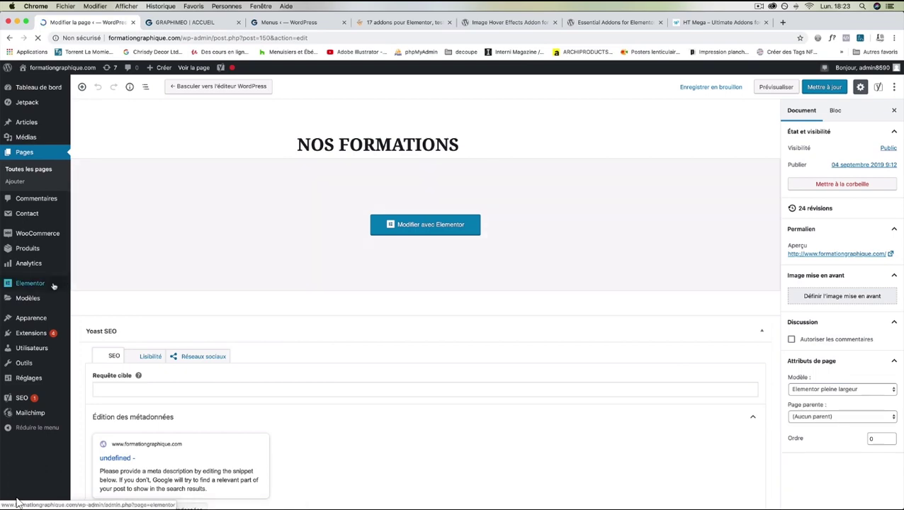
Open the page for adding WordPress extensions and copy "Image Hover Effects" from the addon's title on its WordPress.org page.
mouse_move(41, 333)
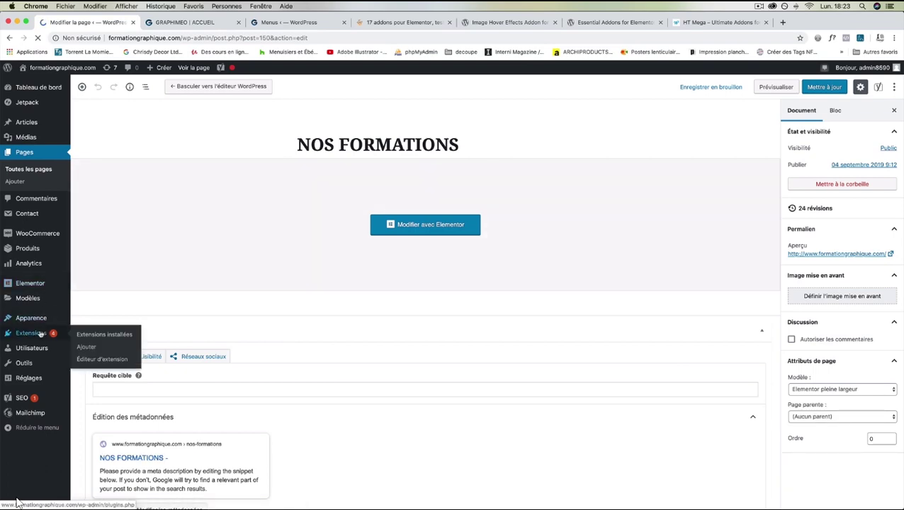
click(87, 347)
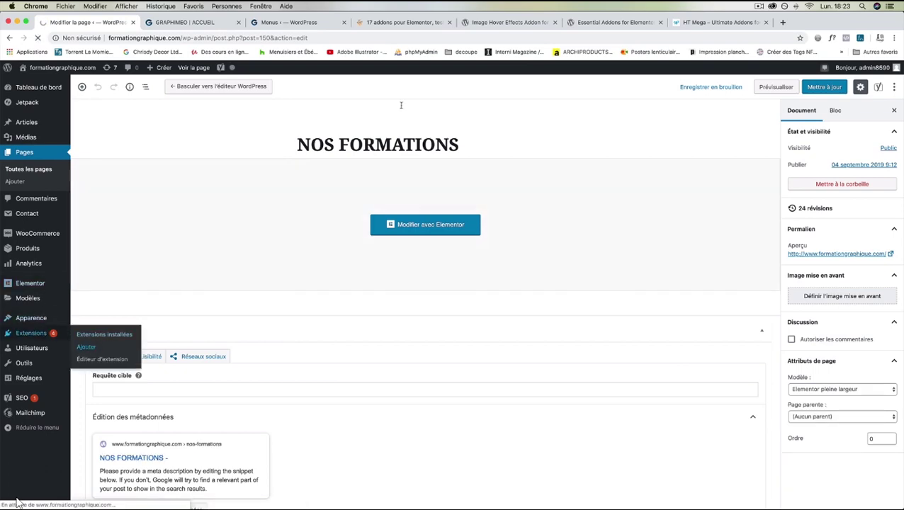
key(super+5)
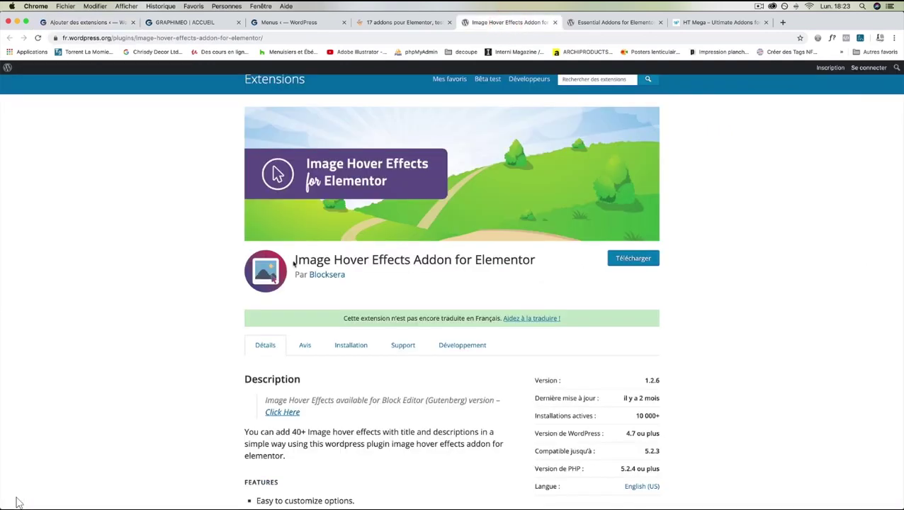
drag(294, 263, 411, 260)
key(super+c)
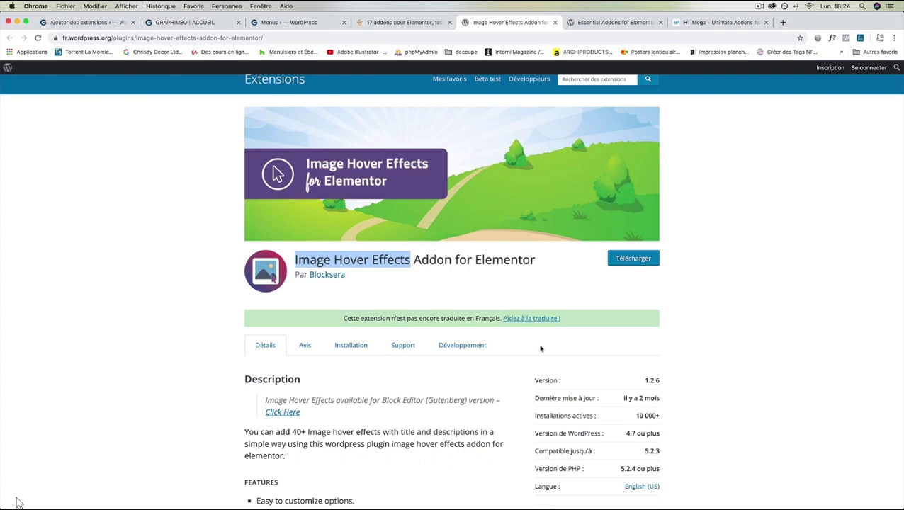
Search the WordPress extension directory for the copied name "Image Hover Effects".
scroll(536, 347, down, 5)
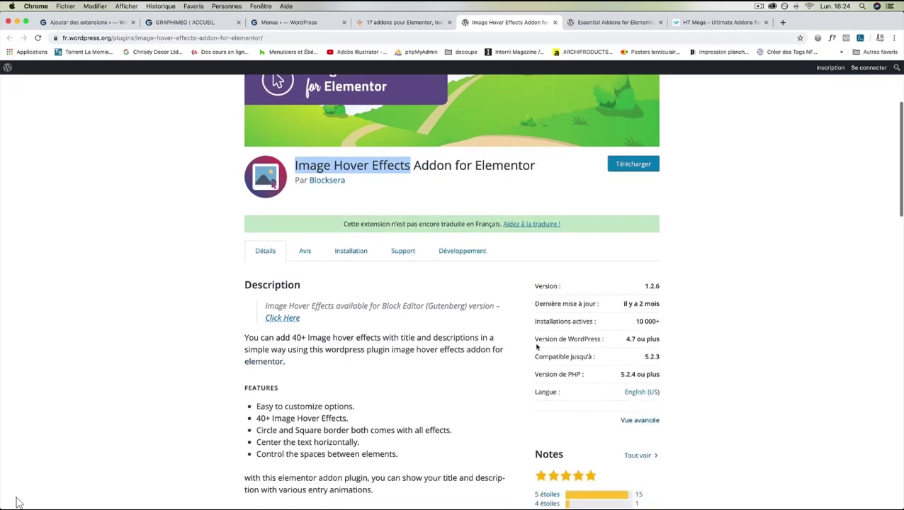
scroll(536, 348, up, 4)
scroll(536, 348, up, 2)
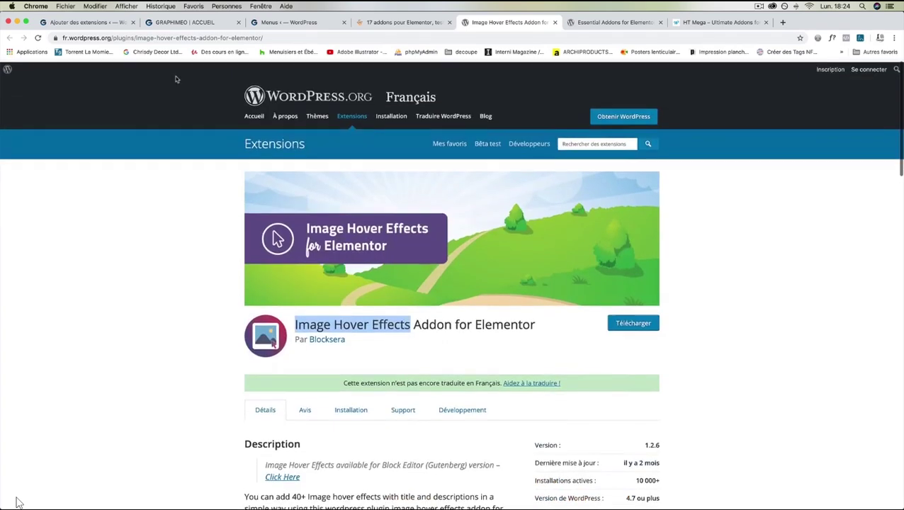
click(79, 22)
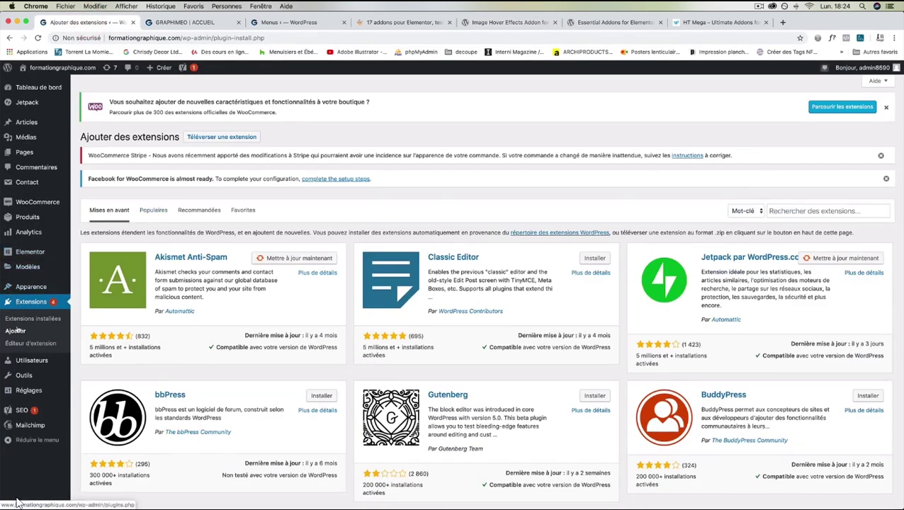
click(792, 211)
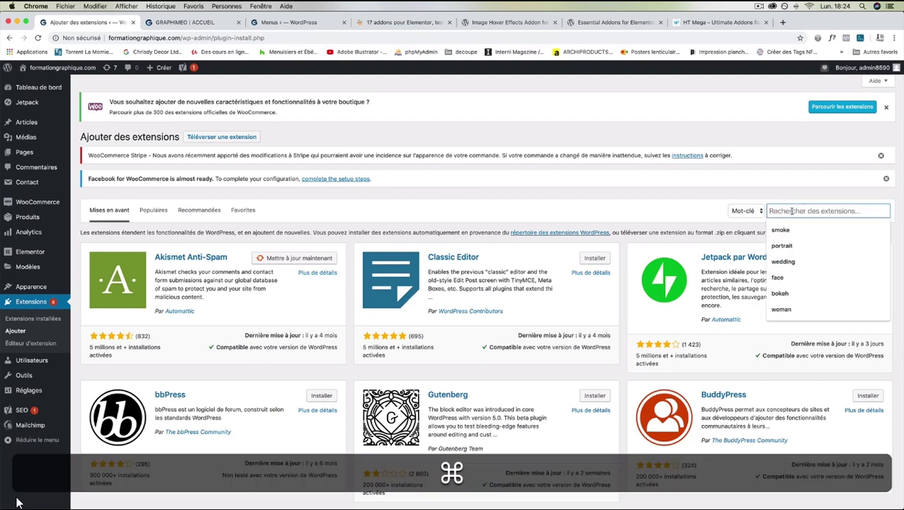
key(super+v)
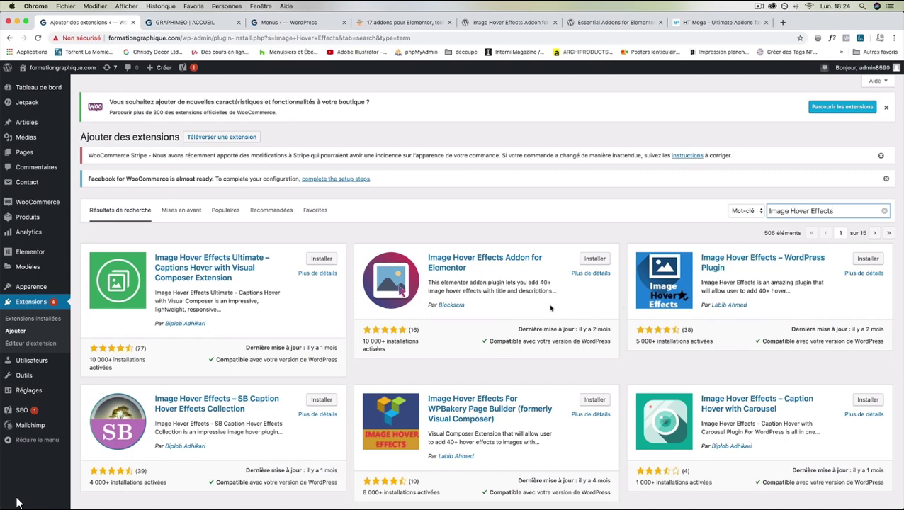
Install and activate Image Hover Effects Addon for Elementor by Blocksera.
click(591, 259)
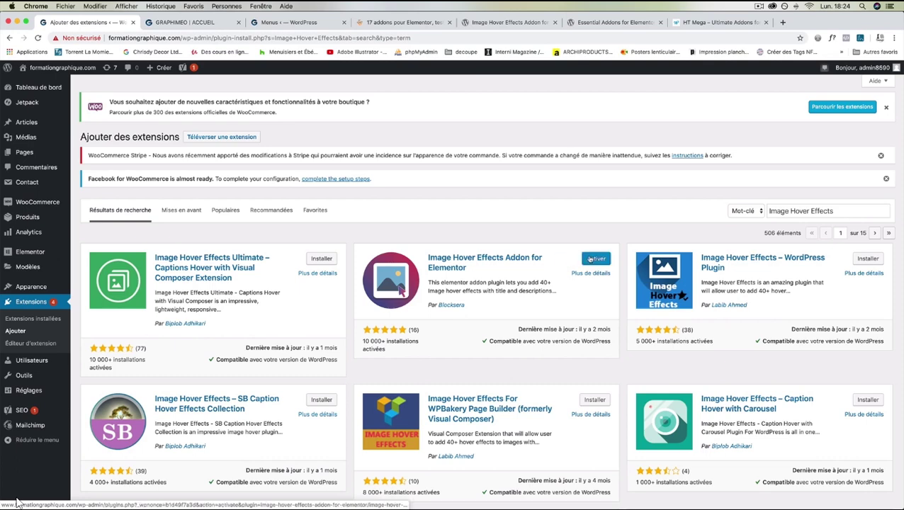
click(590, 259)
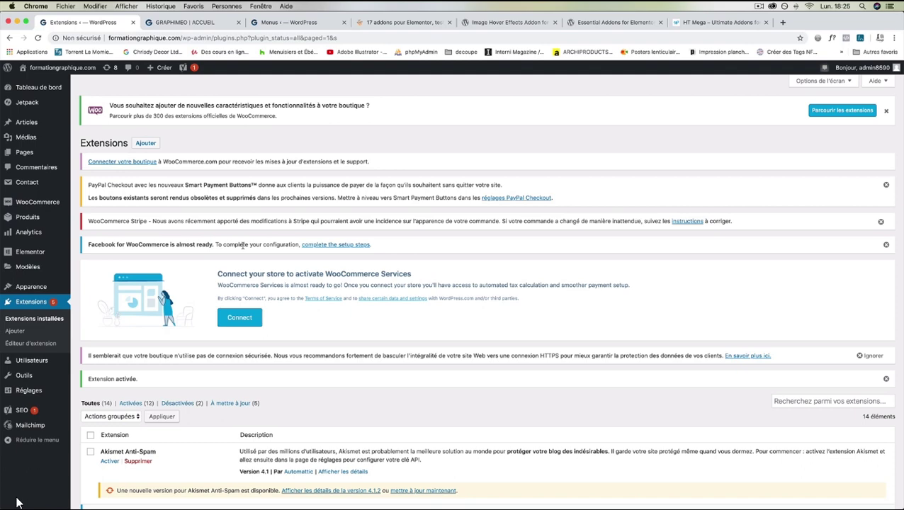
Examine the list of installed extensions, locating Image Hover Effects Addon for Elementor among them.
scroll(243, 245, down, 5)
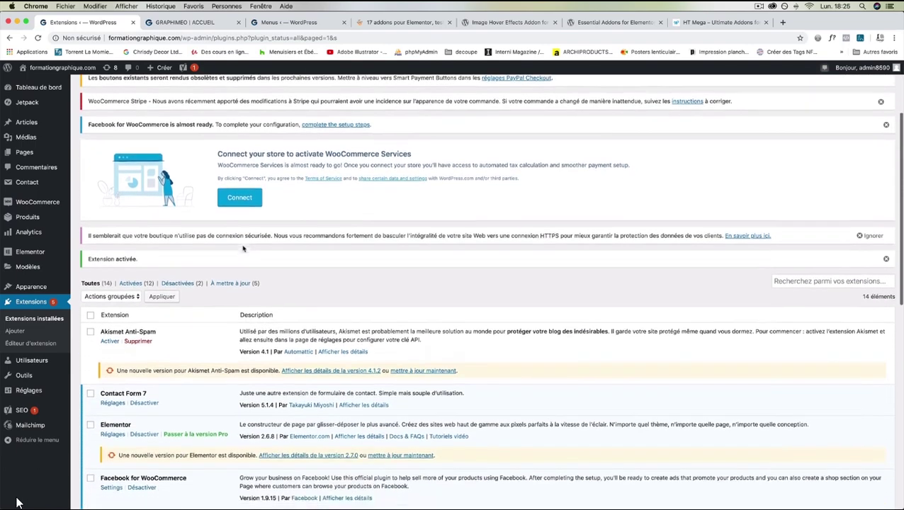
scroll(243, 248, down, 6)
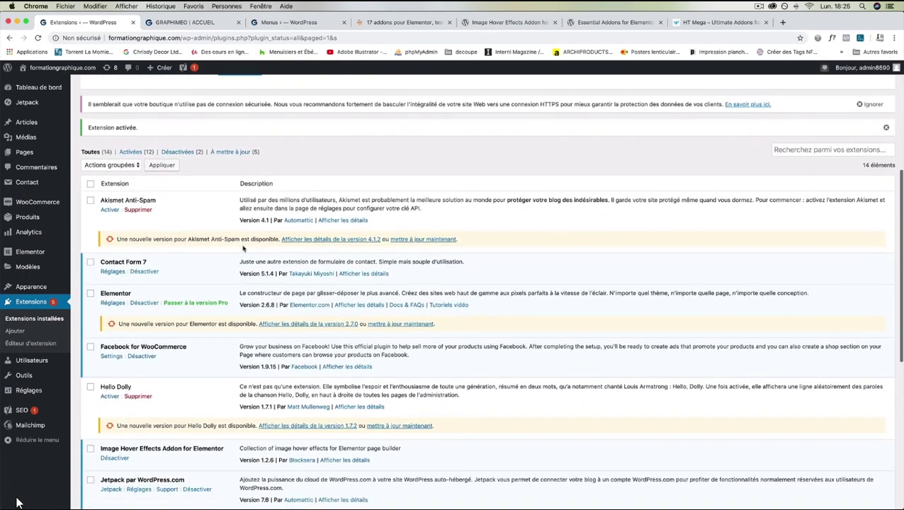
scroll(243, 248, down, 8)
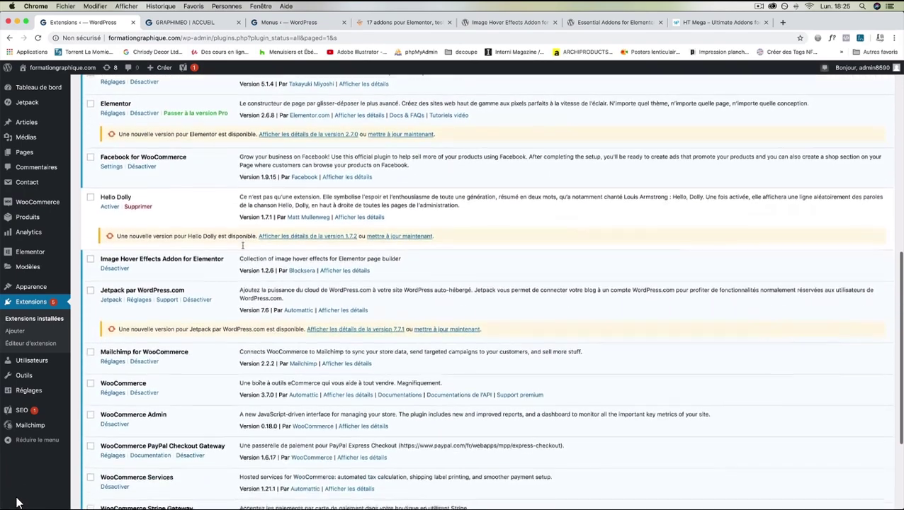
scroll(243, 246, down, 6)
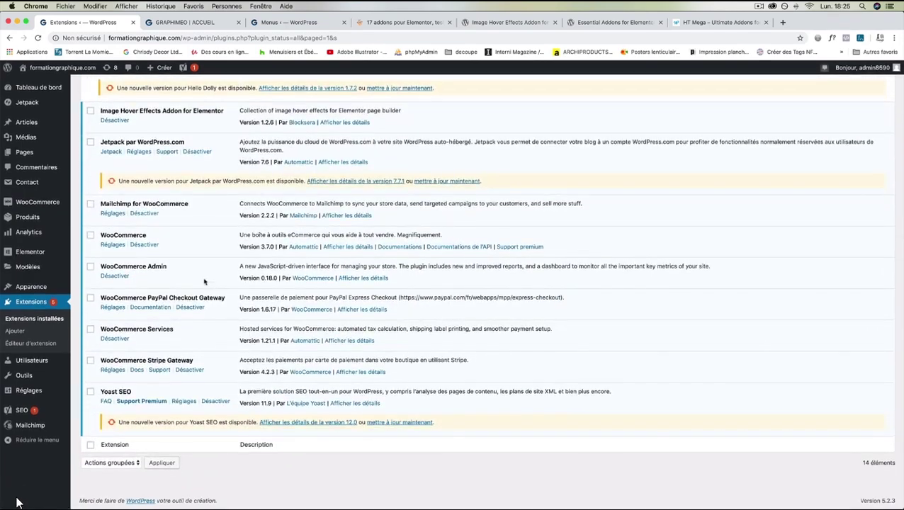
scroll(207, 282, up, 9)
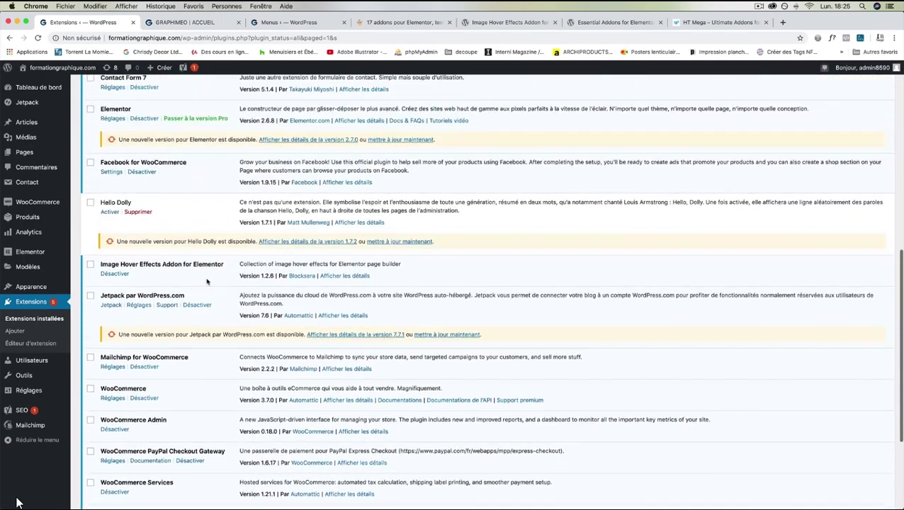
scroll(207, 282, up, 2)
scroll(18, 502, up, 1)
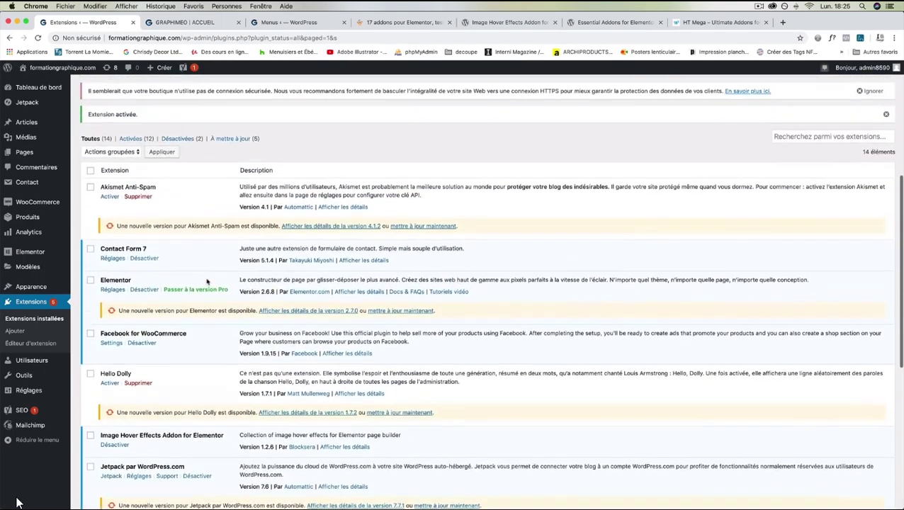
scroll(18, 502, down, 10)
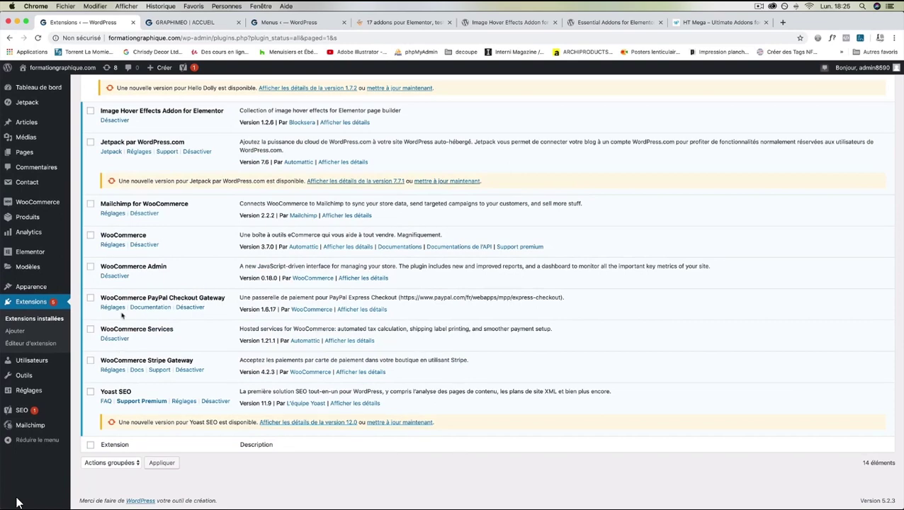
scroll(122, 316, up, 4)
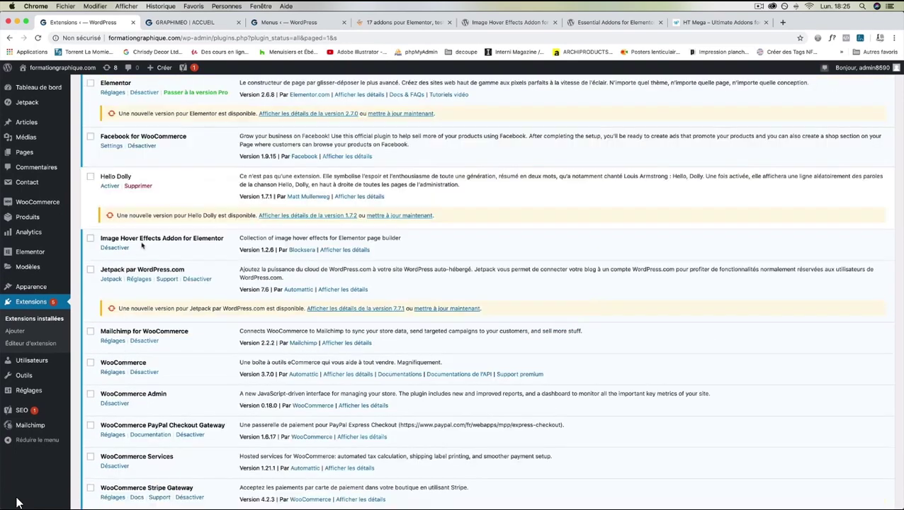
scroll(142, 241, down, 1)
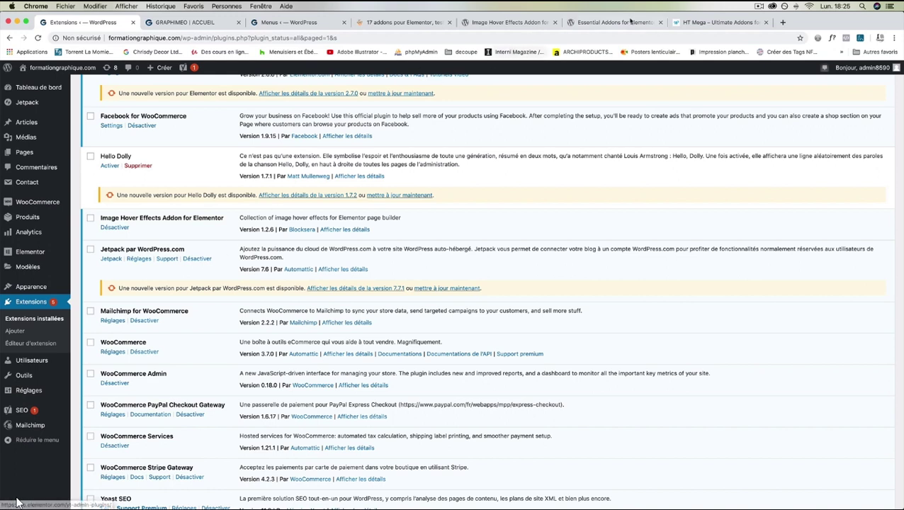
Revisit the HT Mega widget page and return to the beginning of the site's installed extensions page.
click(693, 22)
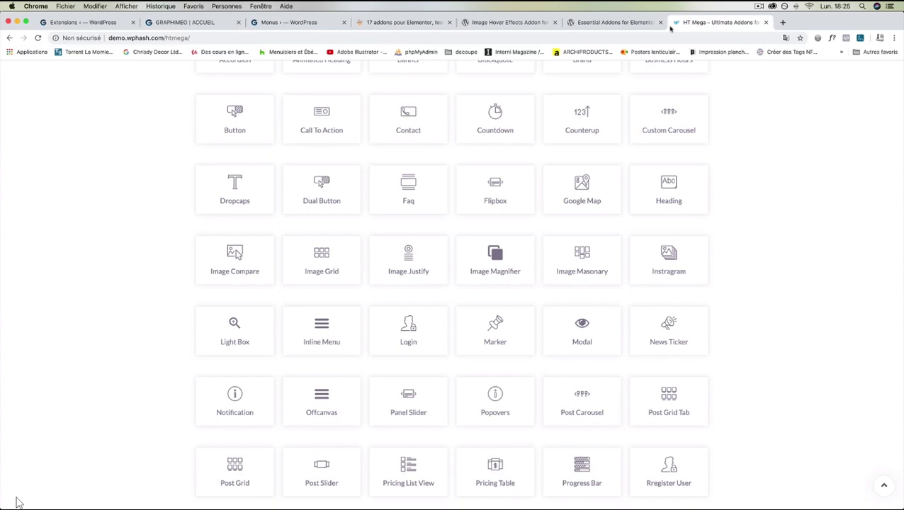
click(78, 22)
scroll(396, 189, up, 10)
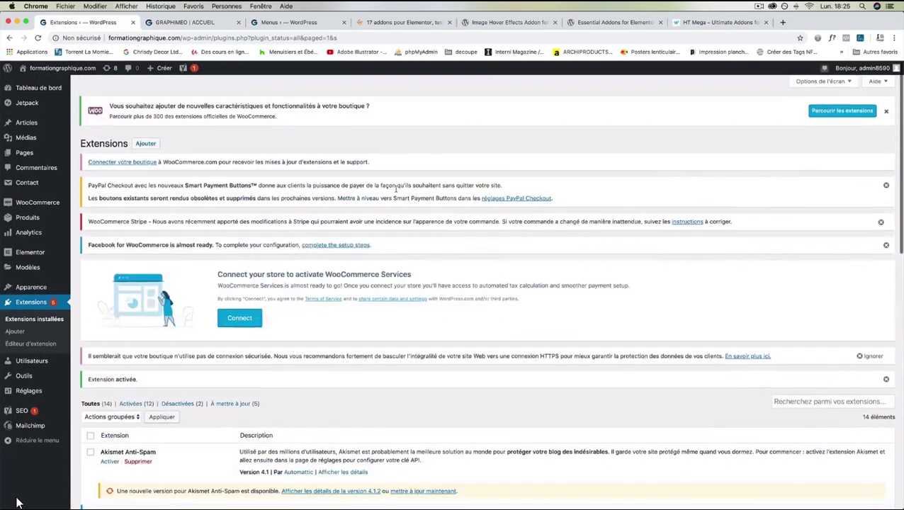
Search the extension directory for "HT mega", and install and activate HT Mega – Absolute Addons for Elementor Page Builder.
click(15, 331)
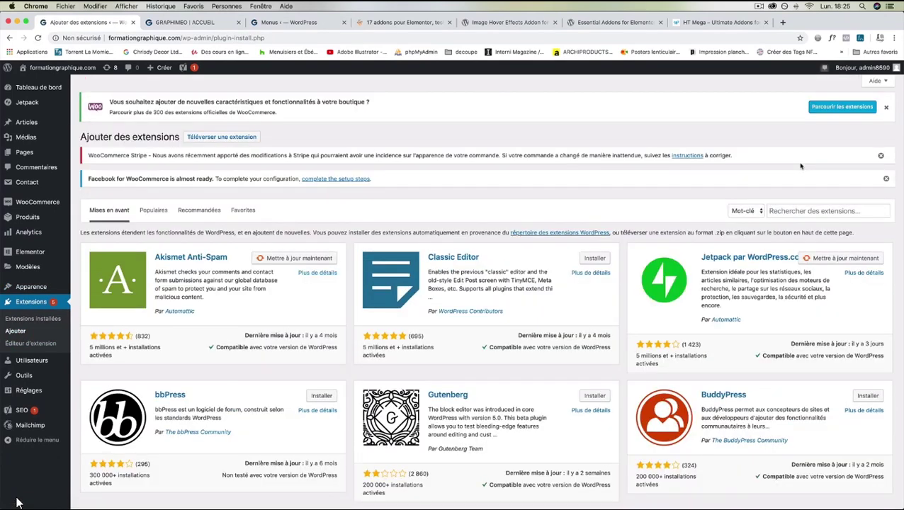
click(807, 210)
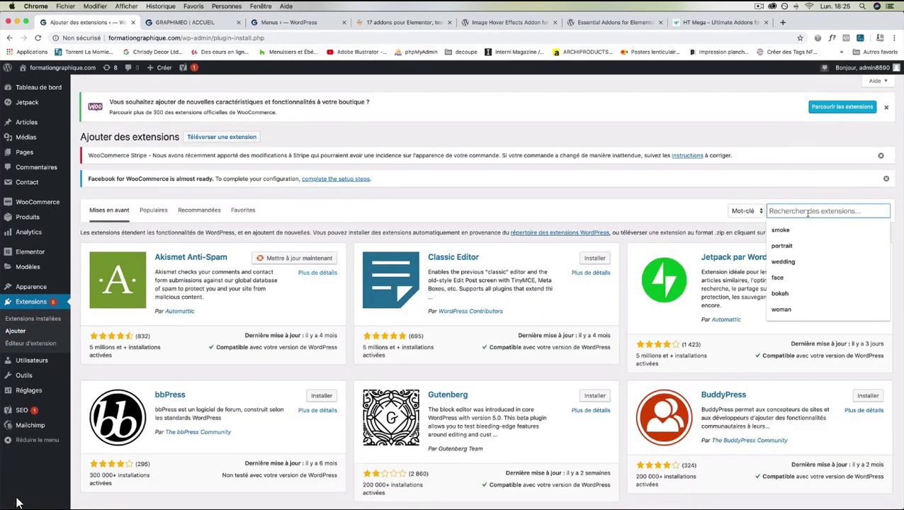
text(HT mega)
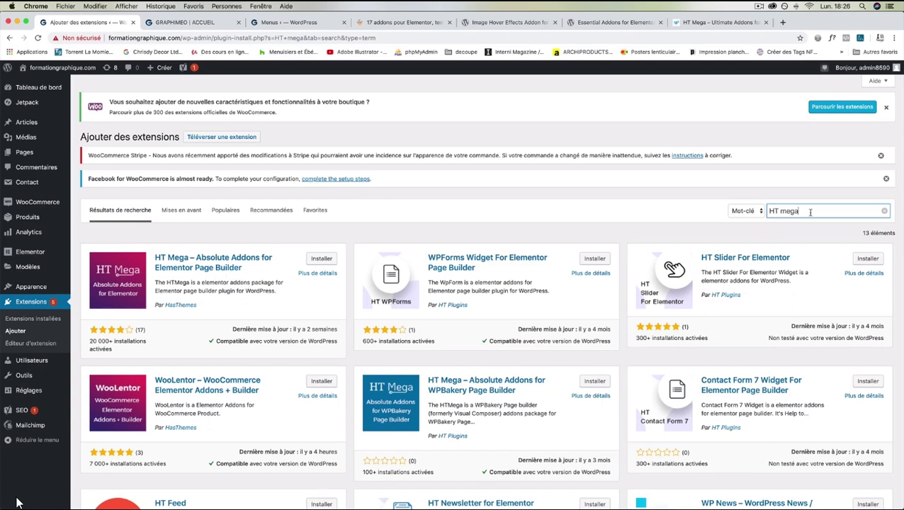
click(314, 259)
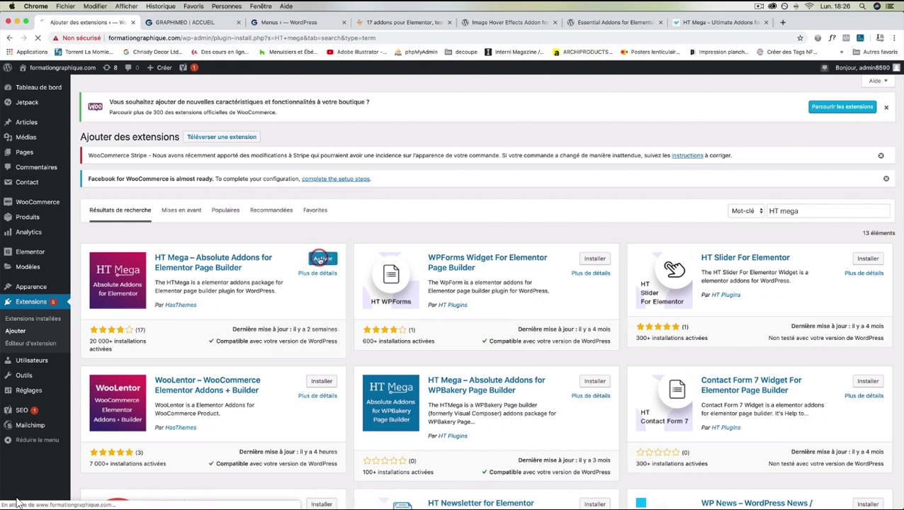
click(323, 260)
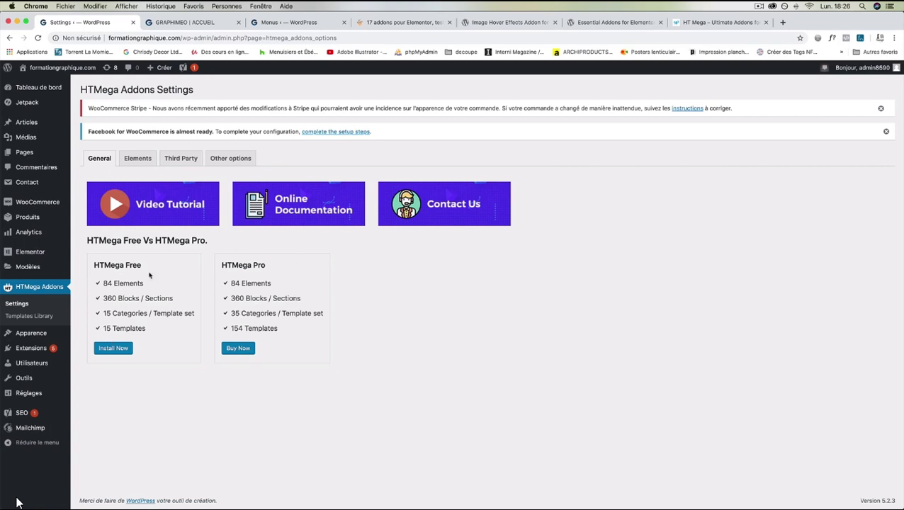
Follow the HTMega Free install link and look for HT Mega in the list of installed extensions.
click(115, 350)
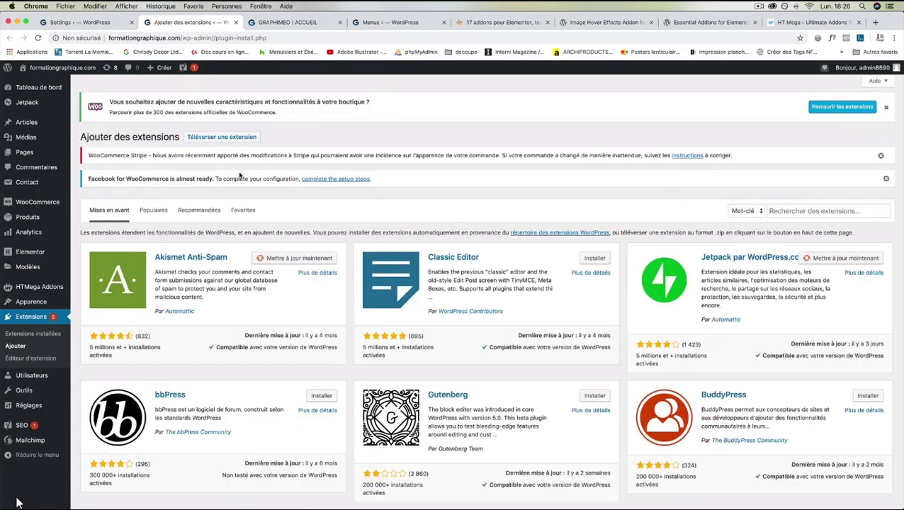
scroll(19, 503, down, 1)
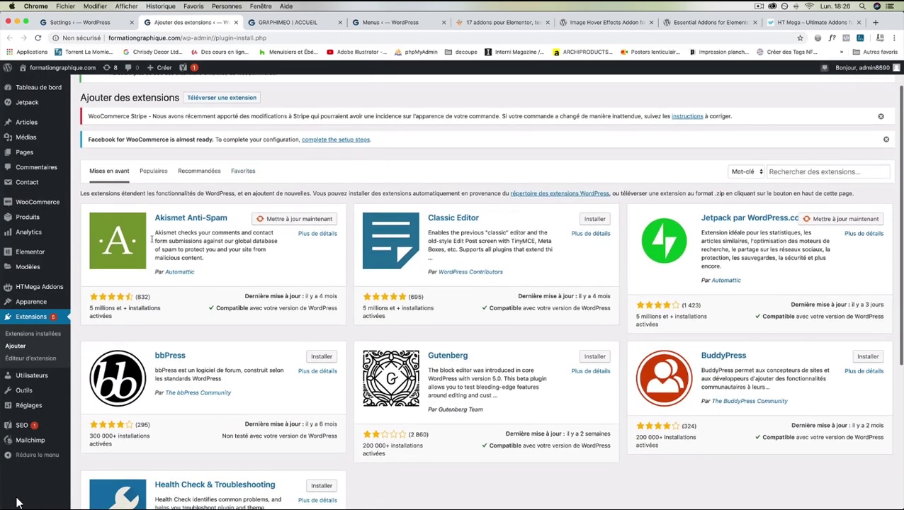
click(32, 335)
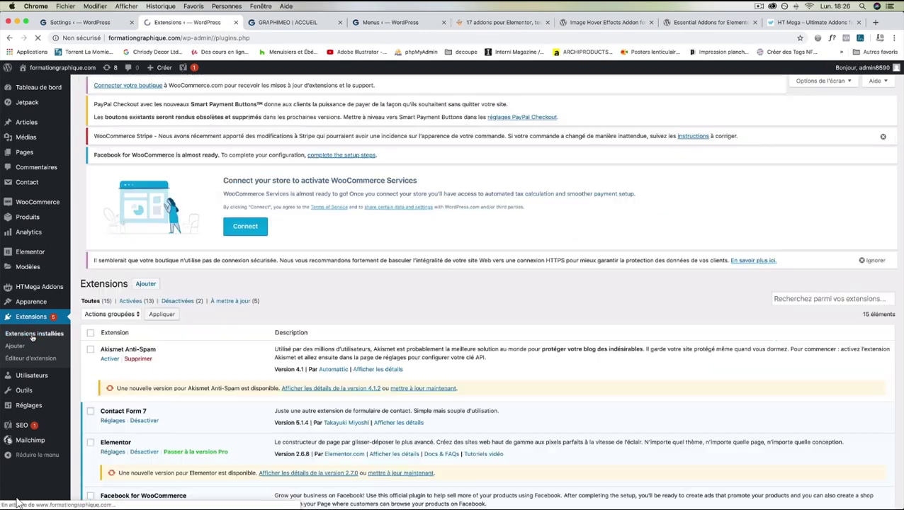
scroll(20, 503, down, 5)
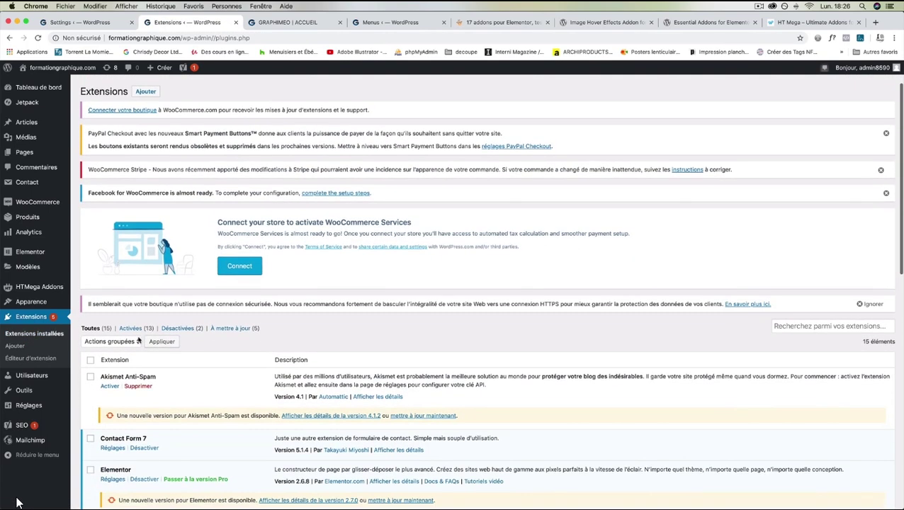
scroll(138, 338, down, 4)
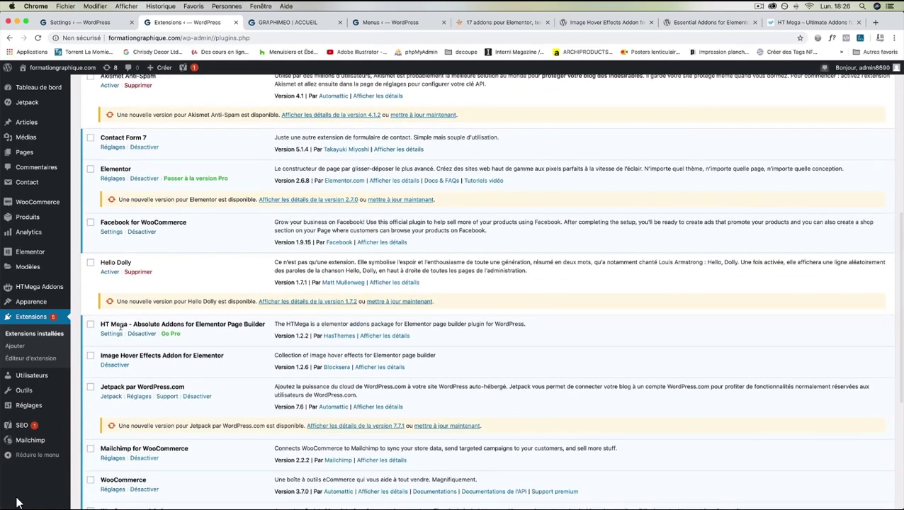
scroll(180, 366, up, 10)
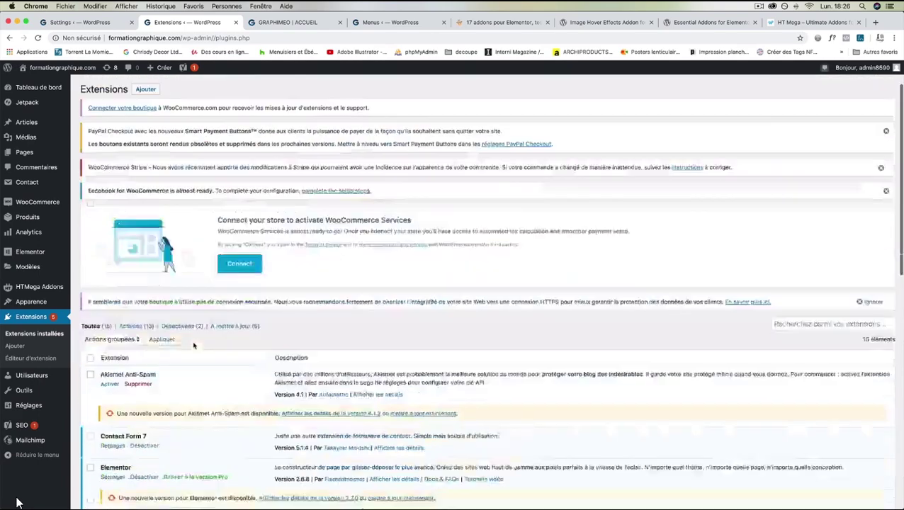
Search the WordPress extension directory for "elementor".
click(14, 346)
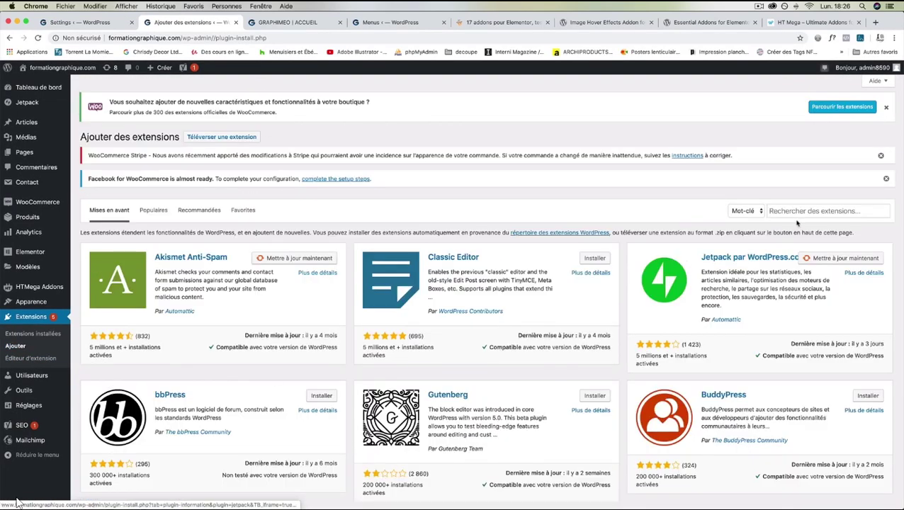
click(799, 210)
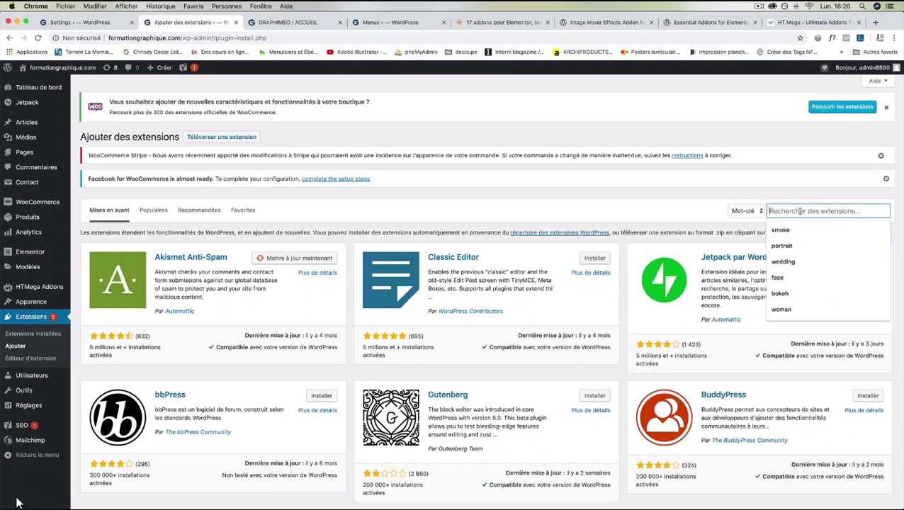
text(elemento)
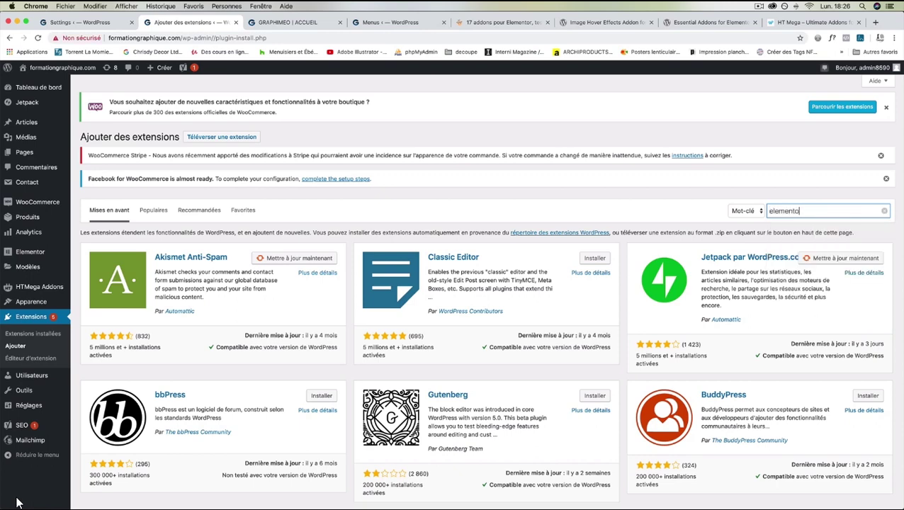
text(r)
key(Return)
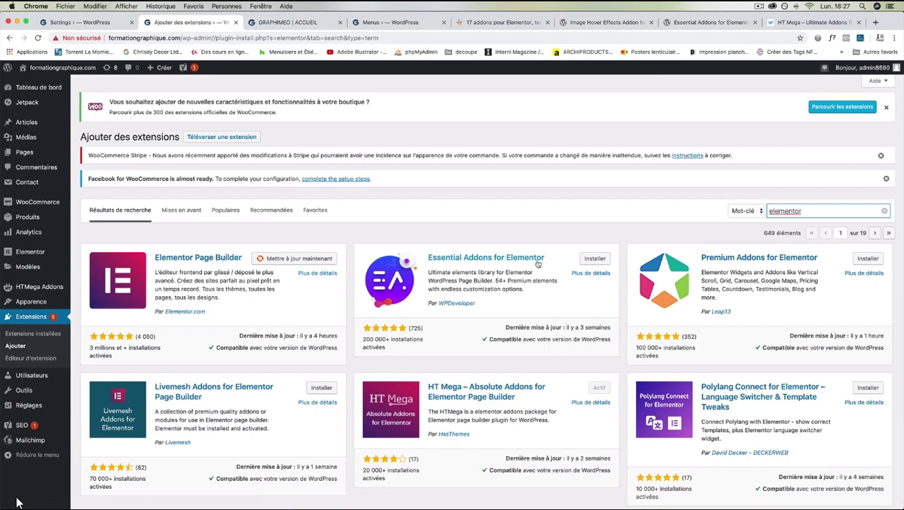
Examine the first page of "elementor" search results, reviewing the addons available for the page builder.
scroll(537, 269, down, 2)
scroll(538, 269, down, 8)
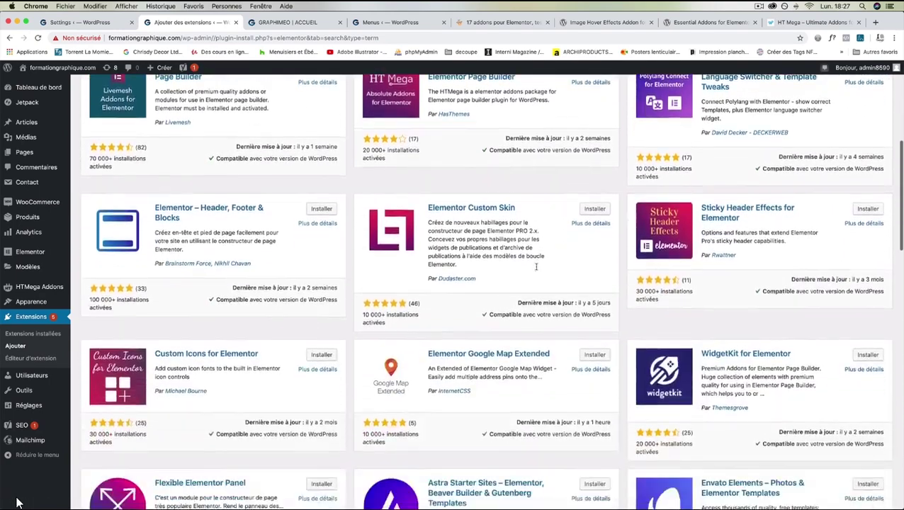
scroll(538, 269, up, 7)
scroll(543, 271, down, 1)
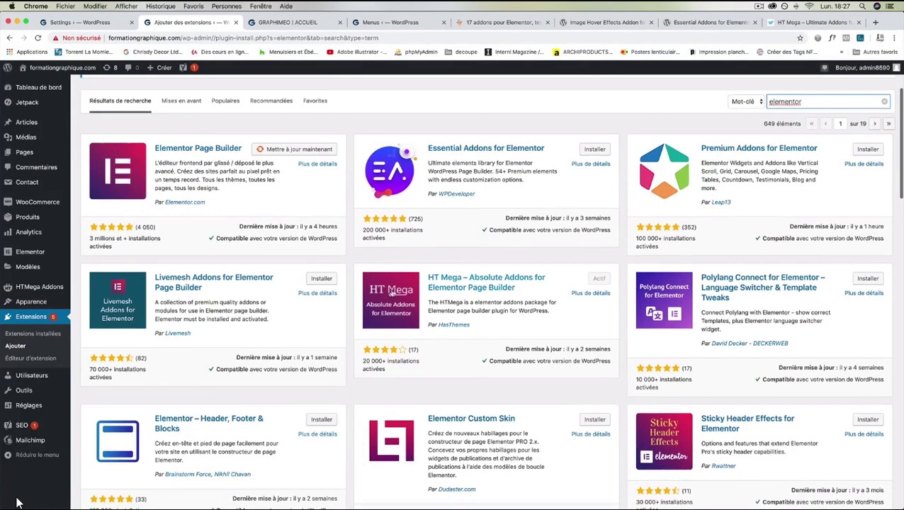
scroll(555, 274, down, 6)
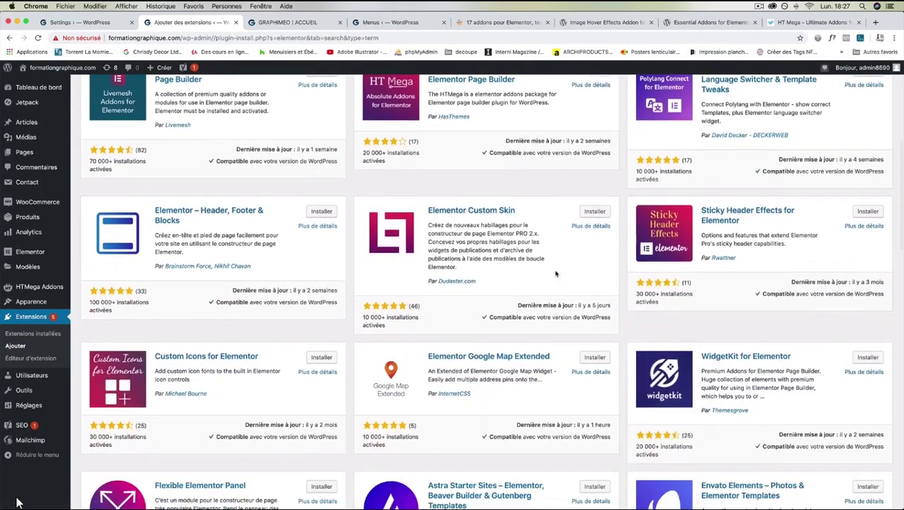
scroll(527, 231, down, 7)
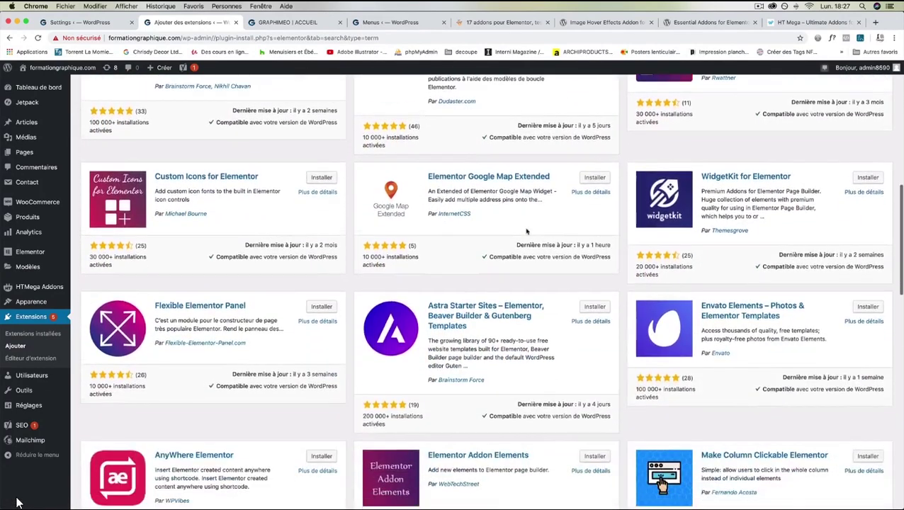
scroll(526, 231, down, 5)
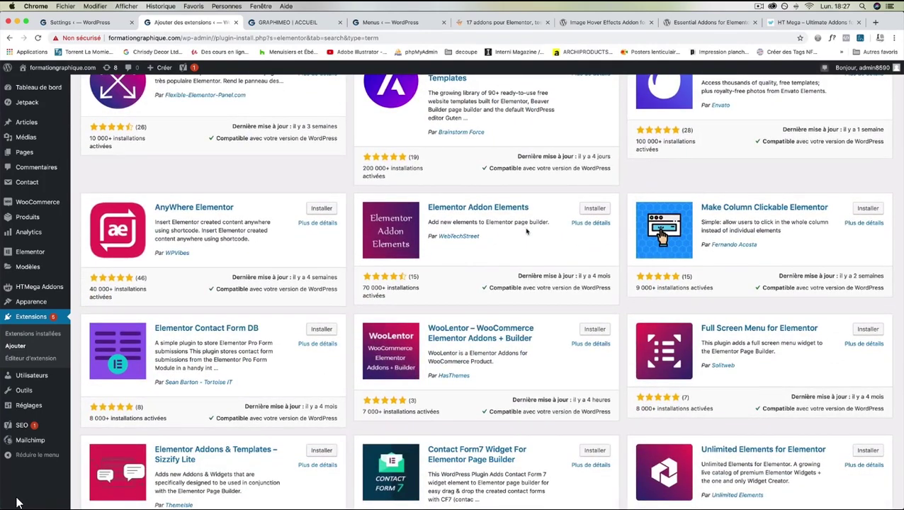
scroll(526, 231, down, 4)
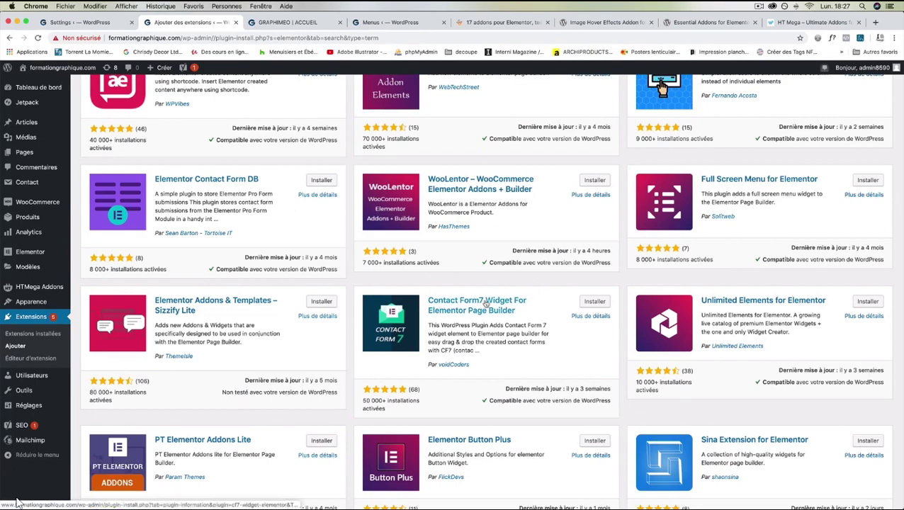
scroll(520, 290, down, 1)
scroll(519, 289, down, 9)
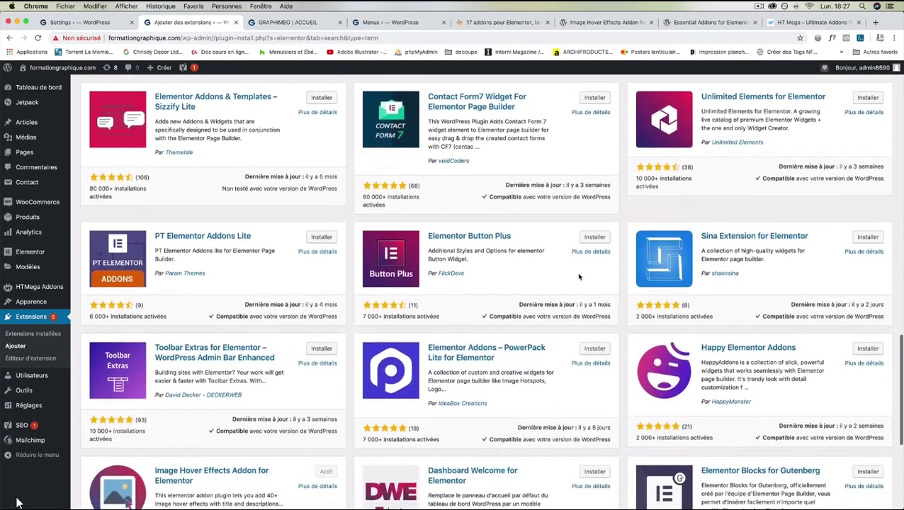
scroll(580, 276, down, 3)
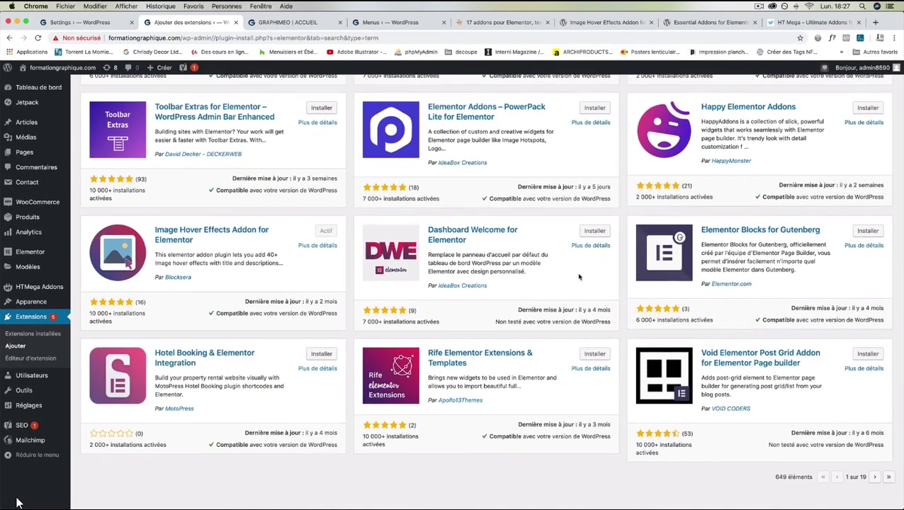
scroll(579, 276, up, 3)
scroll(578, 274, up, 20)
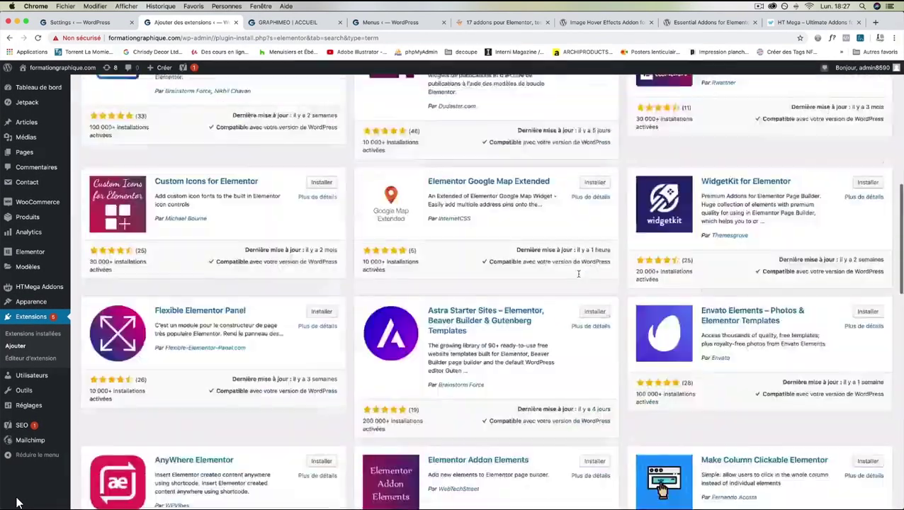